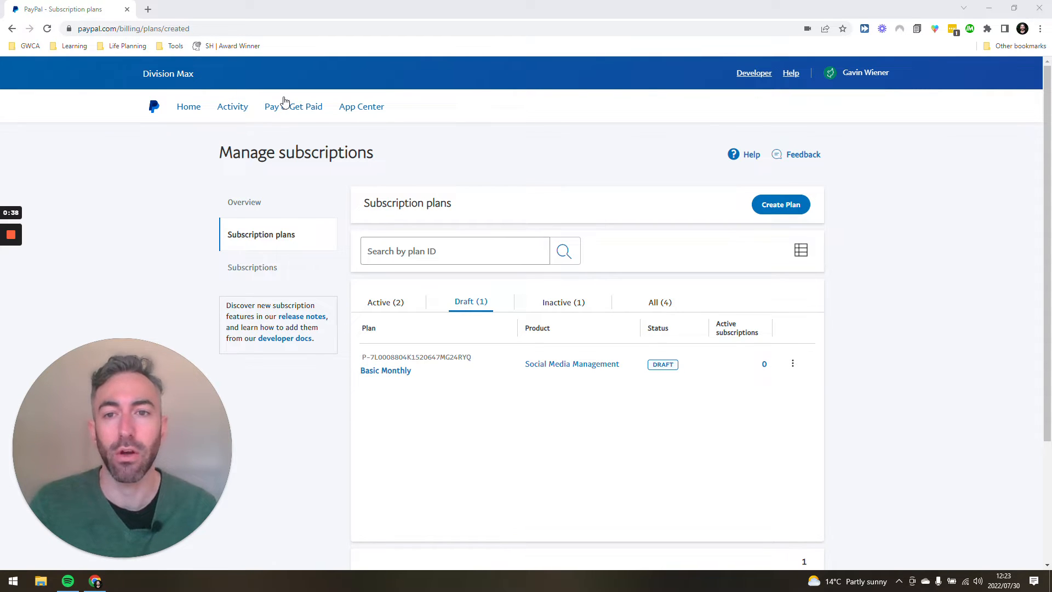
click(502, 112)
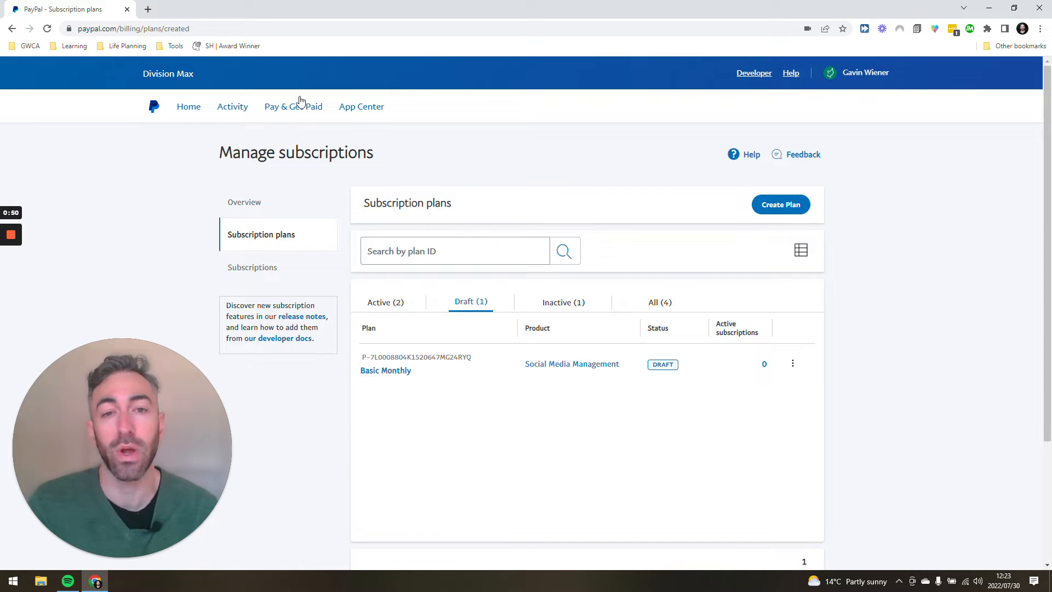
mouse_move(299, 107)
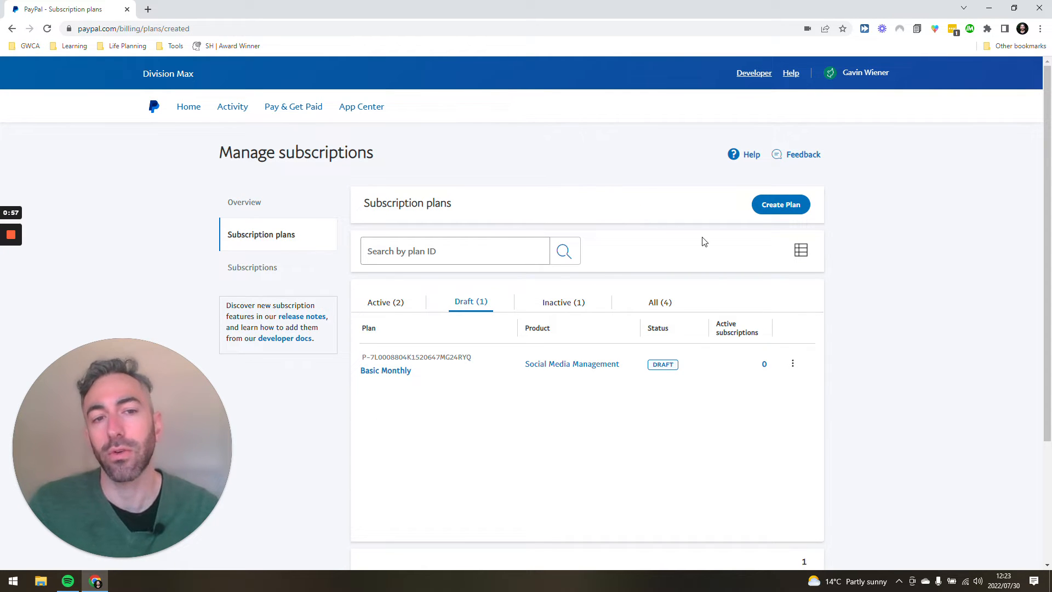
Start a new subscription plan and choose Automation Services as its product
click(769, 211)
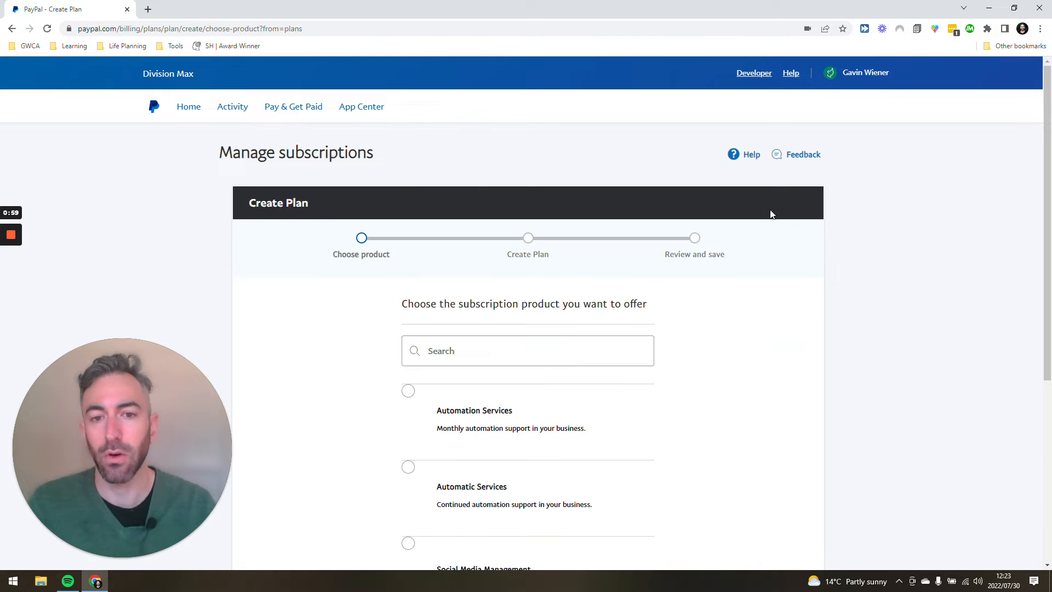
drag(413, 304, 573, 310)
click(584, 323)
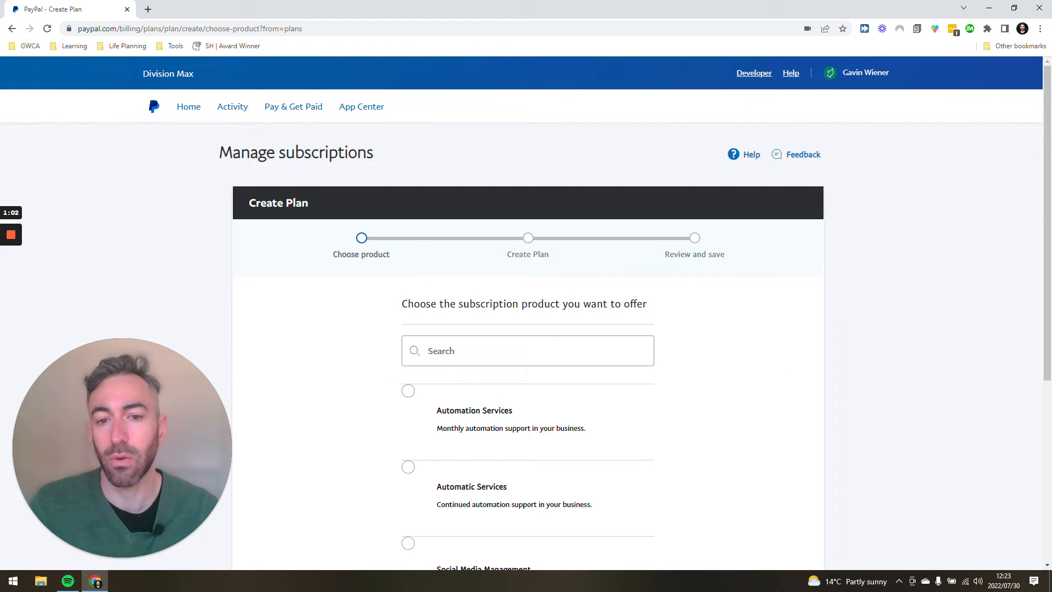
scroll(584, 323, down, 5)
scroll(355, 284, up, 3)
scroll(416, 351, down, 1)
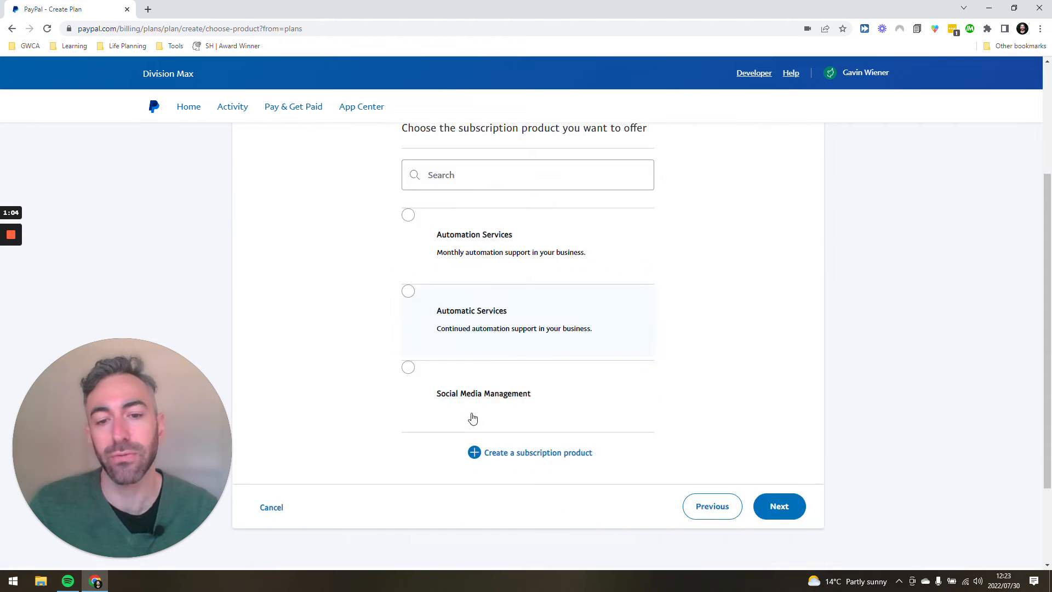
scroll(473, 418, down, 1)
scroll(696, 411, up, 1)
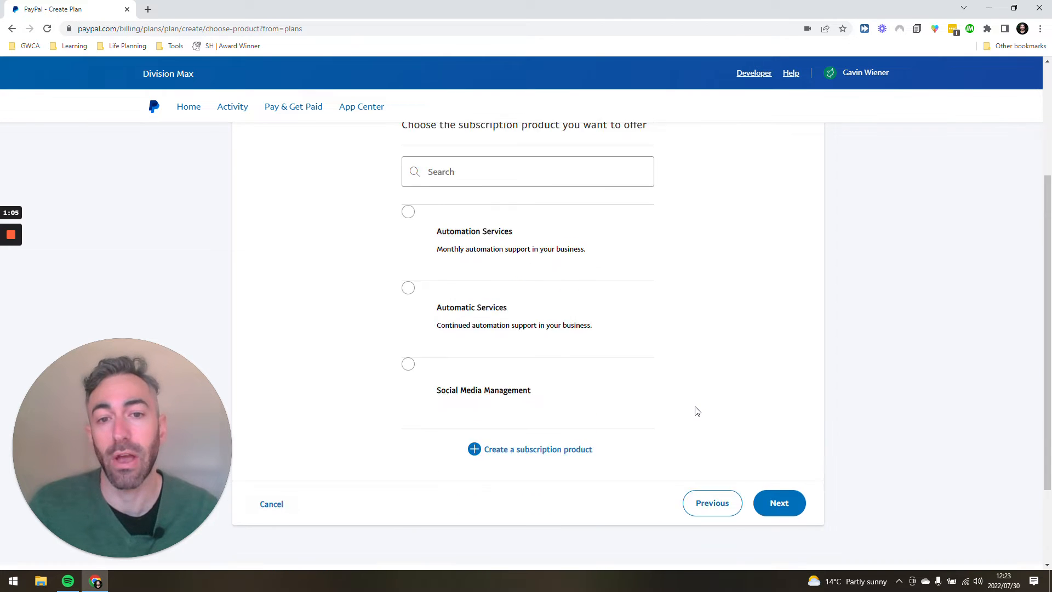
scroll(696, 411, up, 1)
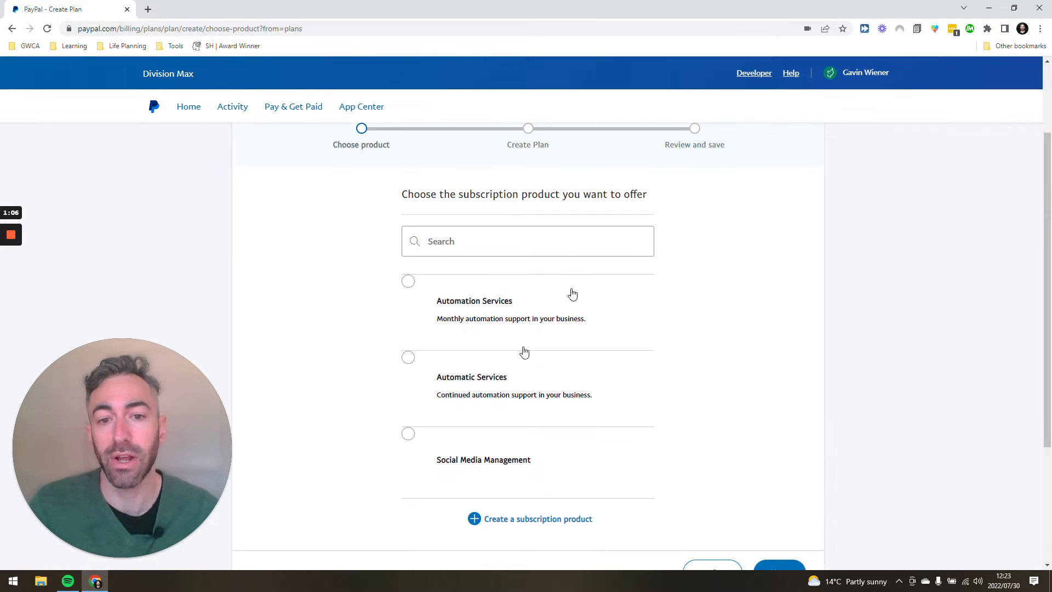
click(537, 315)
scroll(782, 291, down, 2)
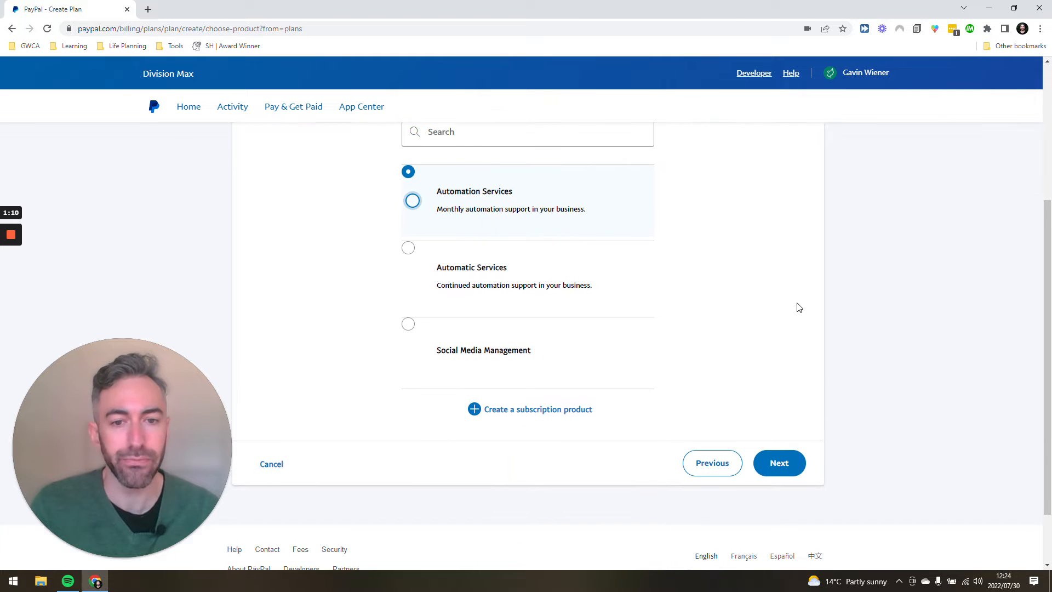
click(784, 452)
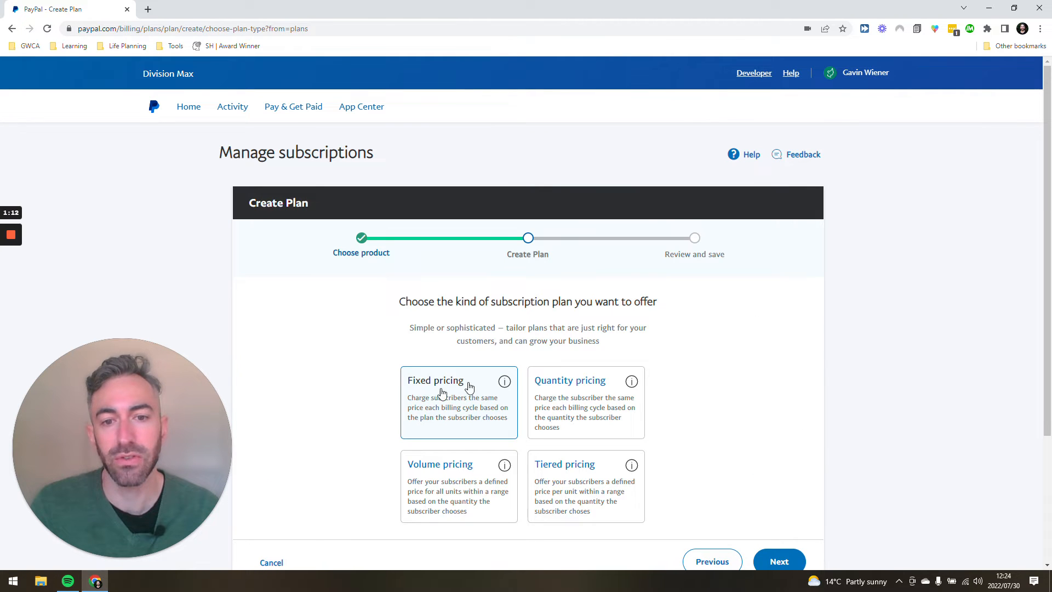
Continue with the fixed pricing plan type and name the plan "$500 Deposit + $300 monthly"
click(778, 561)
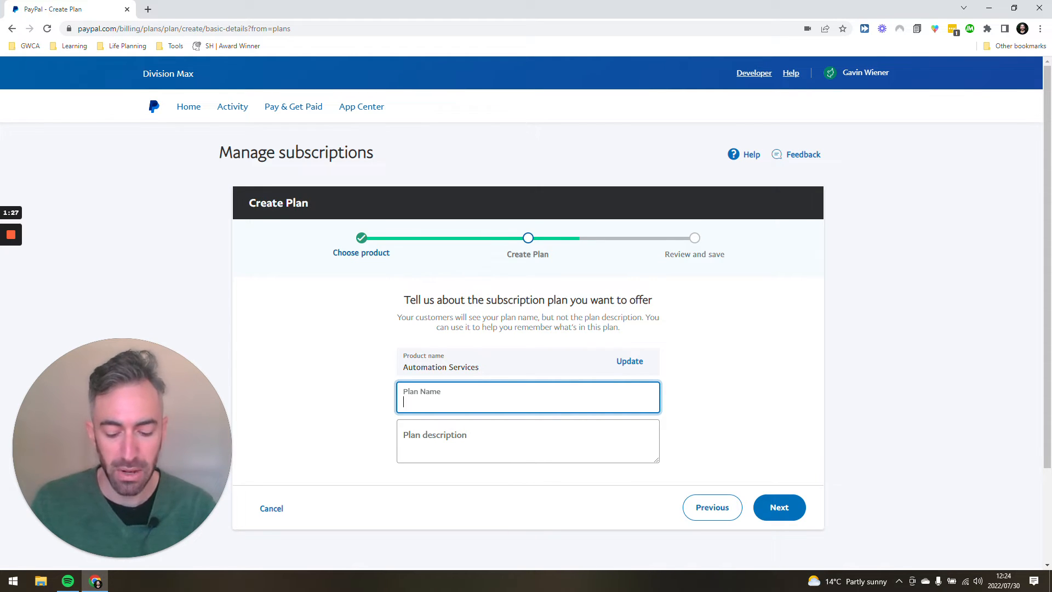
text(500 Deposit +)
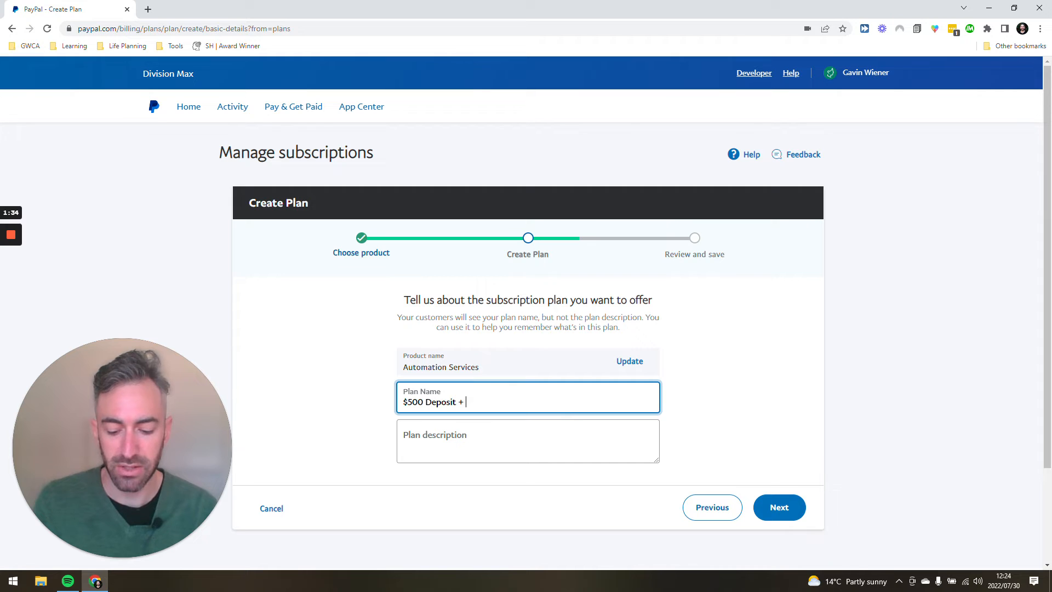
text( $300 monthly)
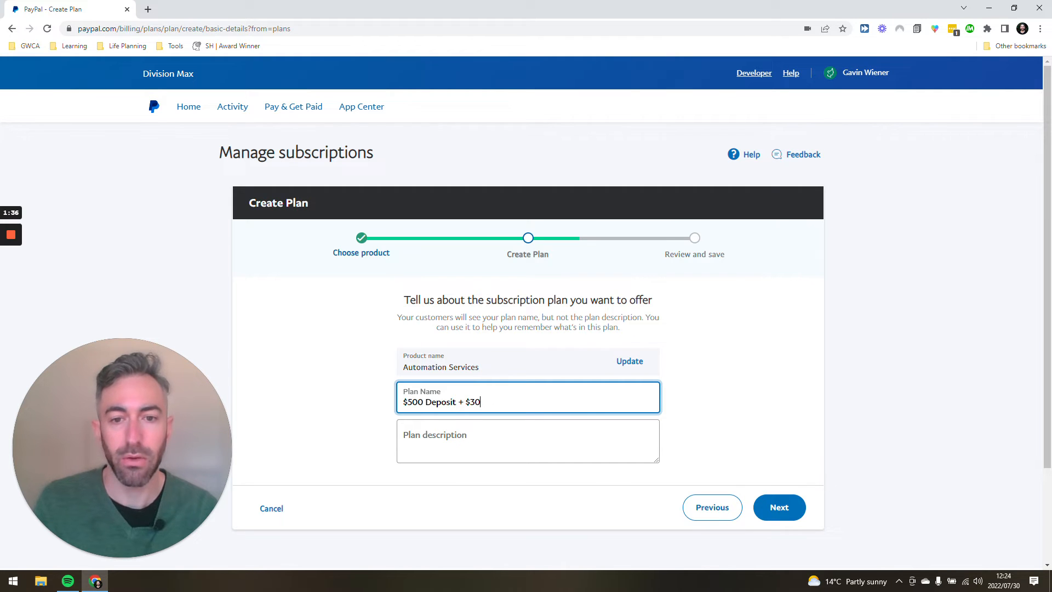
click(780, 512)
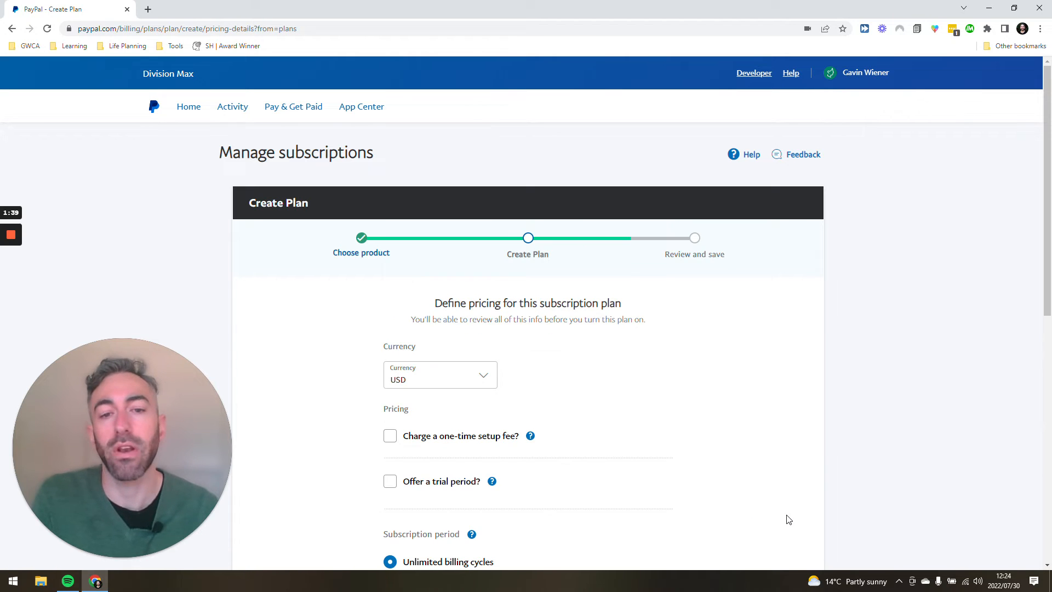
Offer a trial period priced at $500 and billed every 1 month
scroll(735, 418, down, 5)
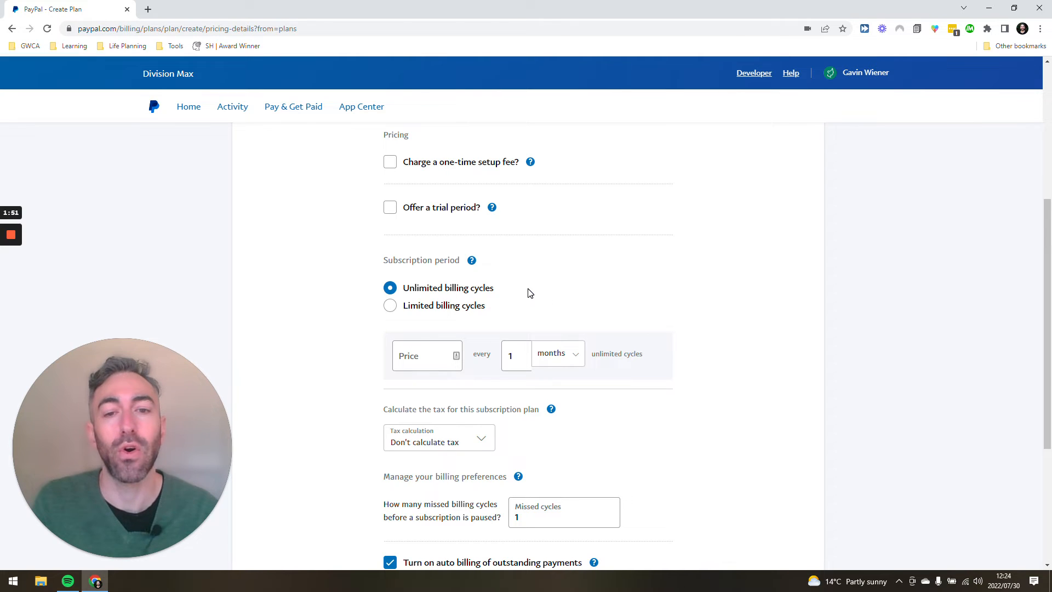
scroll(534, 291, up, 2)
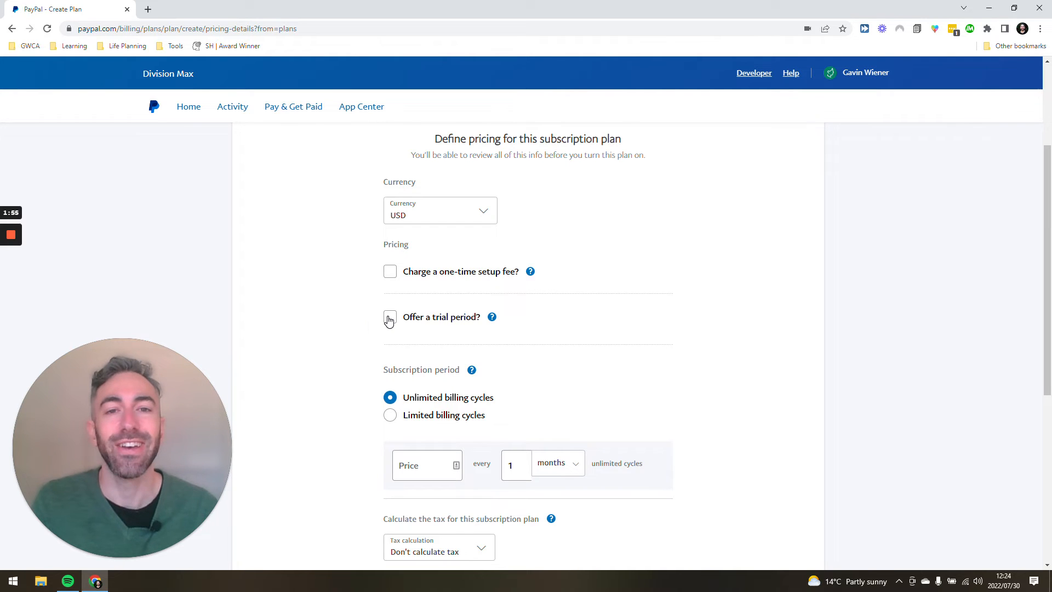
click(389, 319)
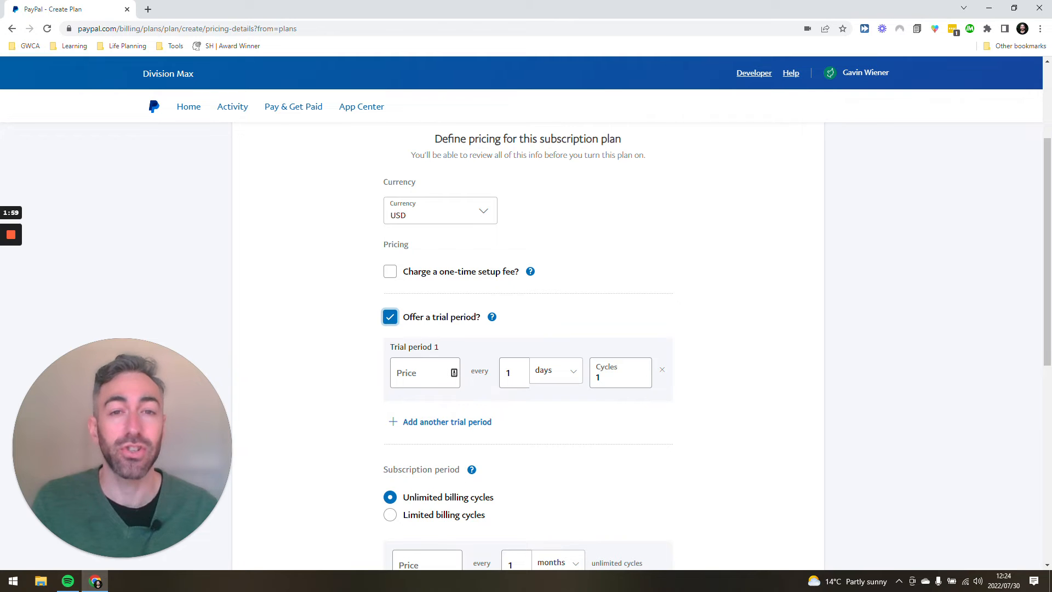
click(426, 374)
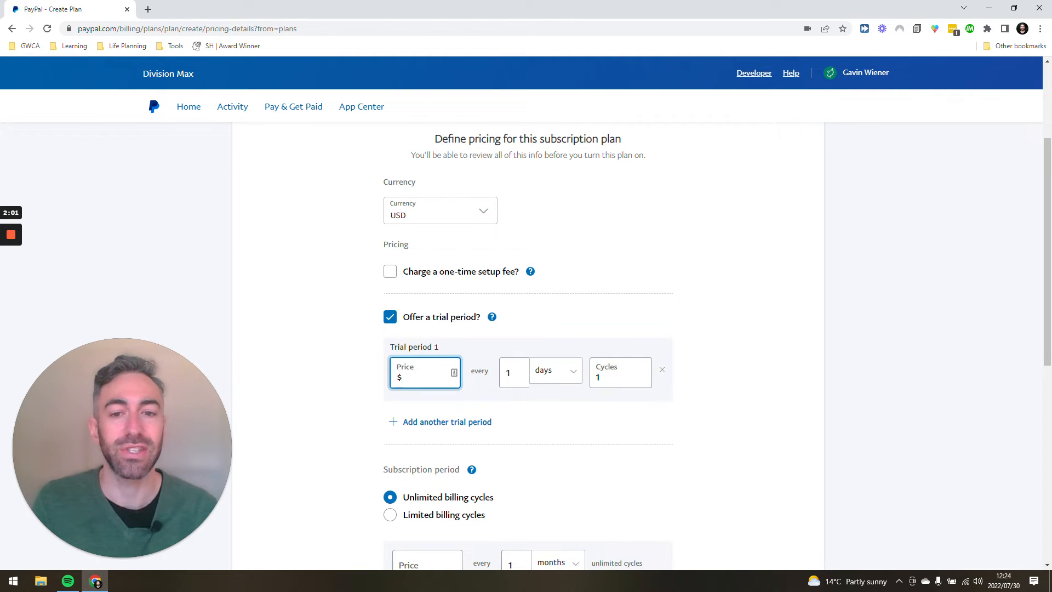
click(562, 378)
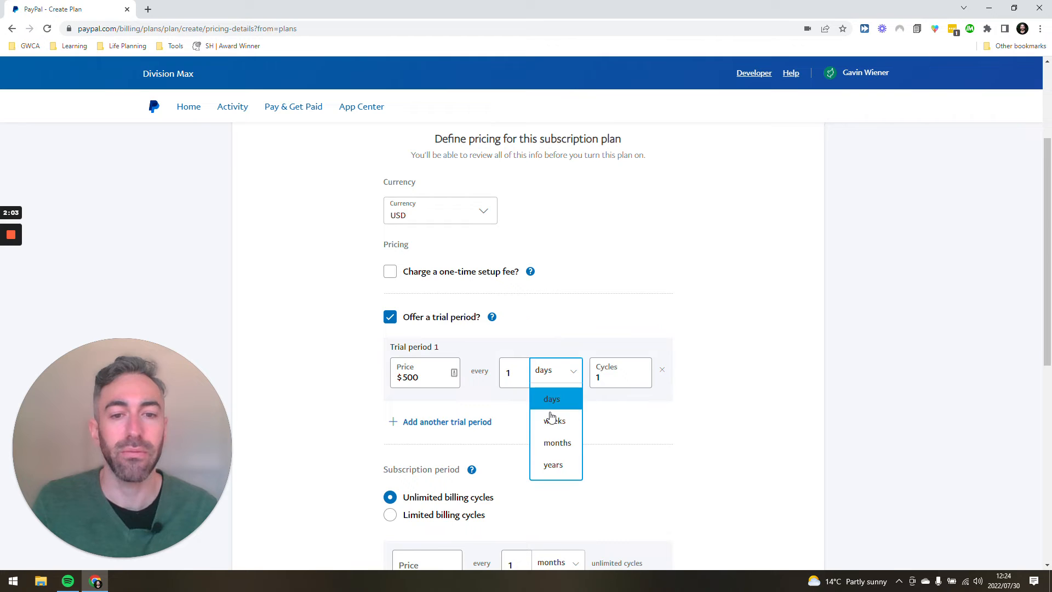
click(554, 440)
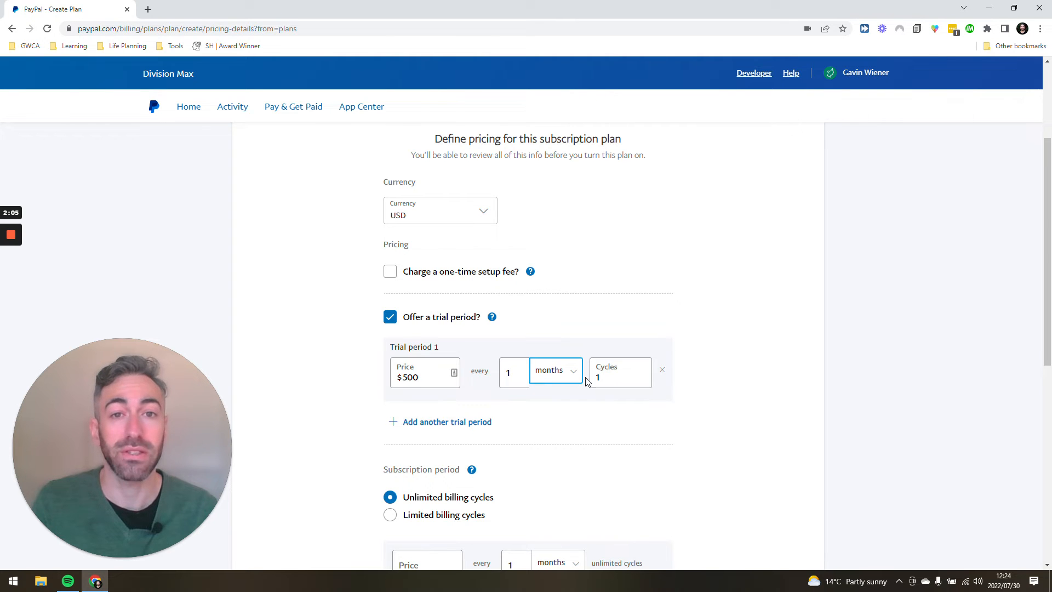
click(378, 360)
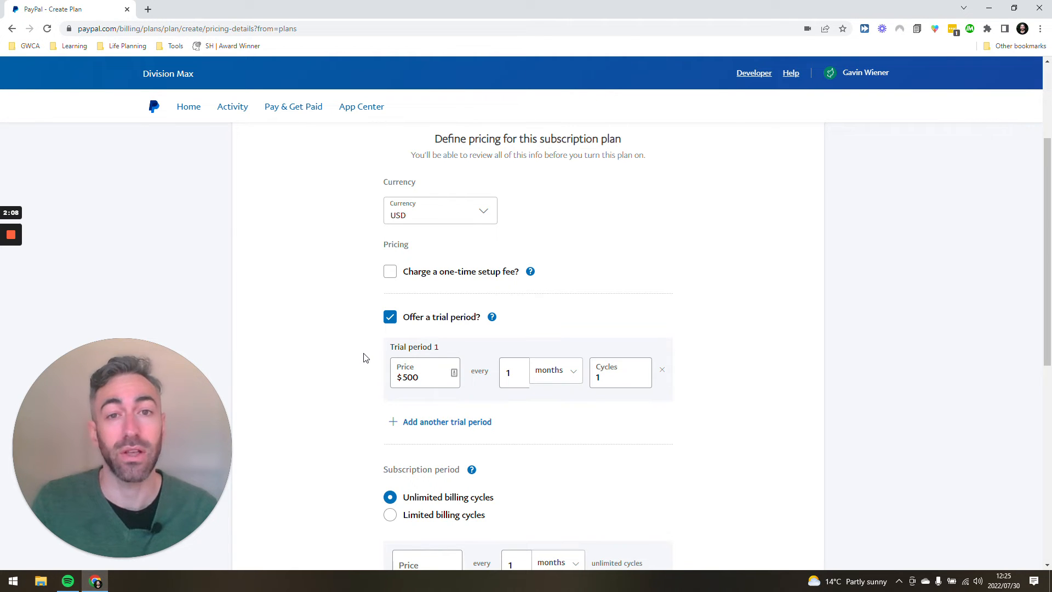
Set the subscription period to limited billing cycles at $300 every month for 3 cycles
scroll(366, 357, down, 3)
click(445, 350)
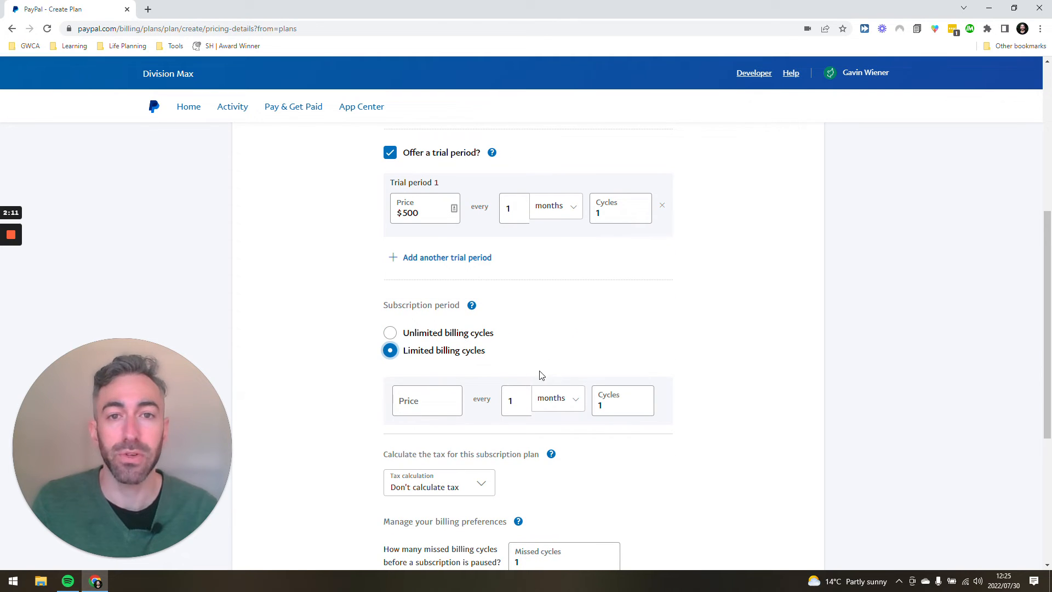
click(428, 401)
text(300)
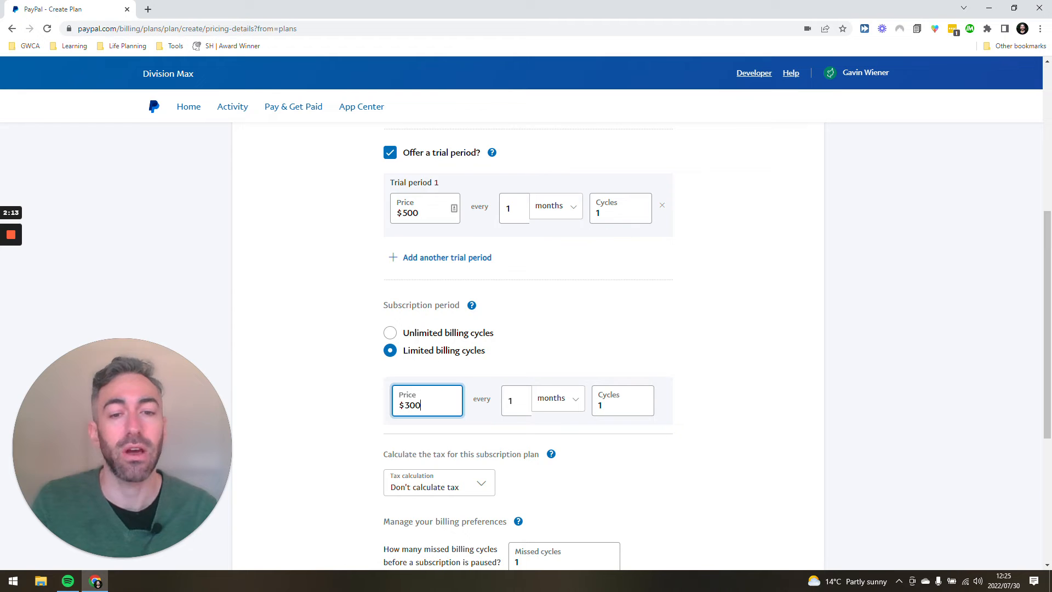
drag(621, 406, 597, 406)
text(3)
click(747, 394)
scroll(723, 400, down, 4)
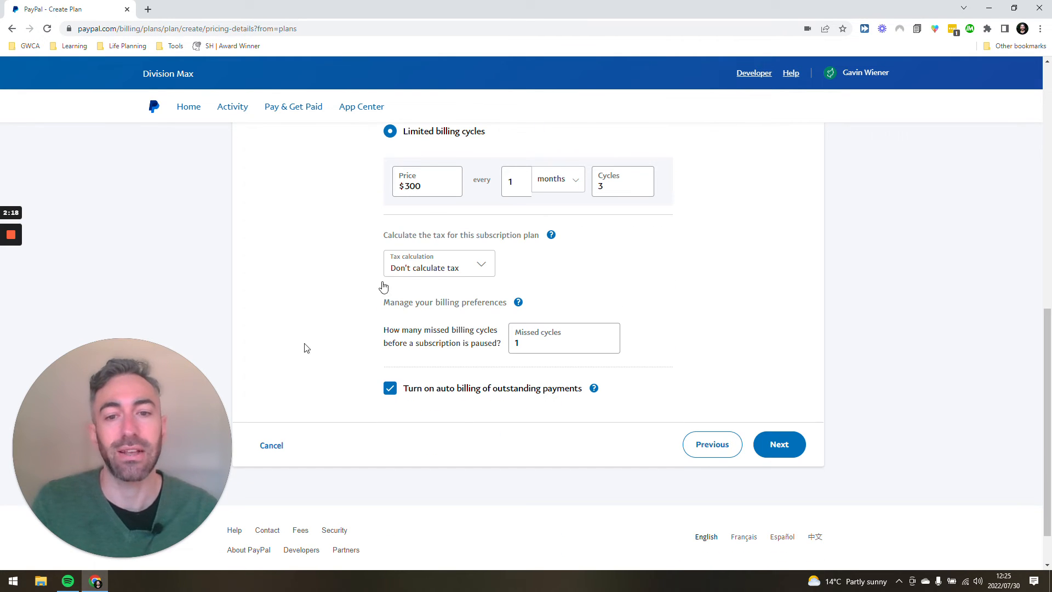
Remove the trial period and charge a one-time setup fee of $500 instead
scroll(519, 363, up, 4)
scroll(677, 361, up, 5)
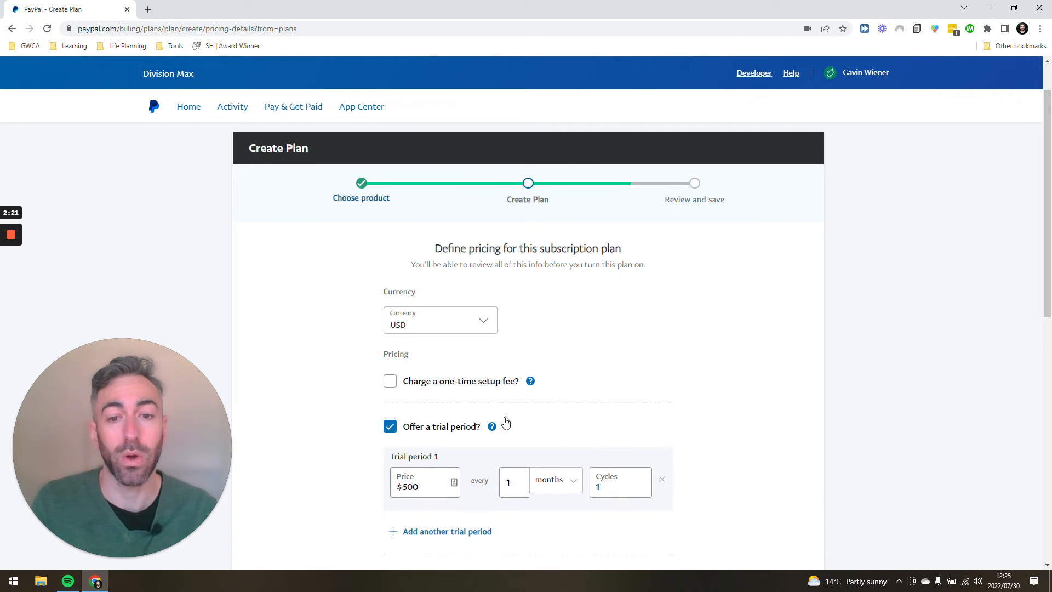
scroll(507, 422, down, 1)
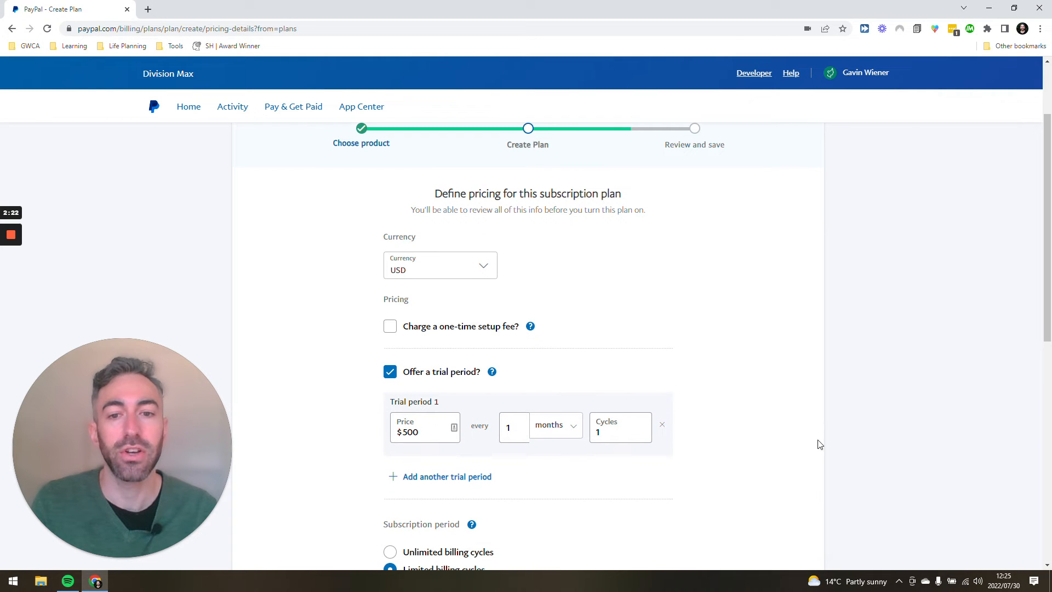
click(389, 371)
click(392, 326)
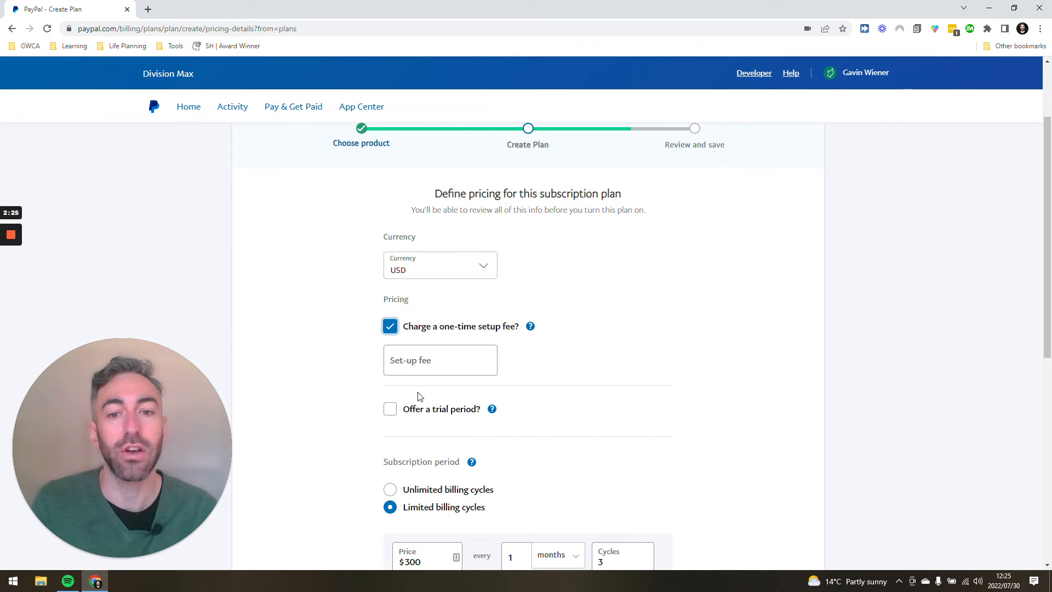
text(500)
click(364, 354)
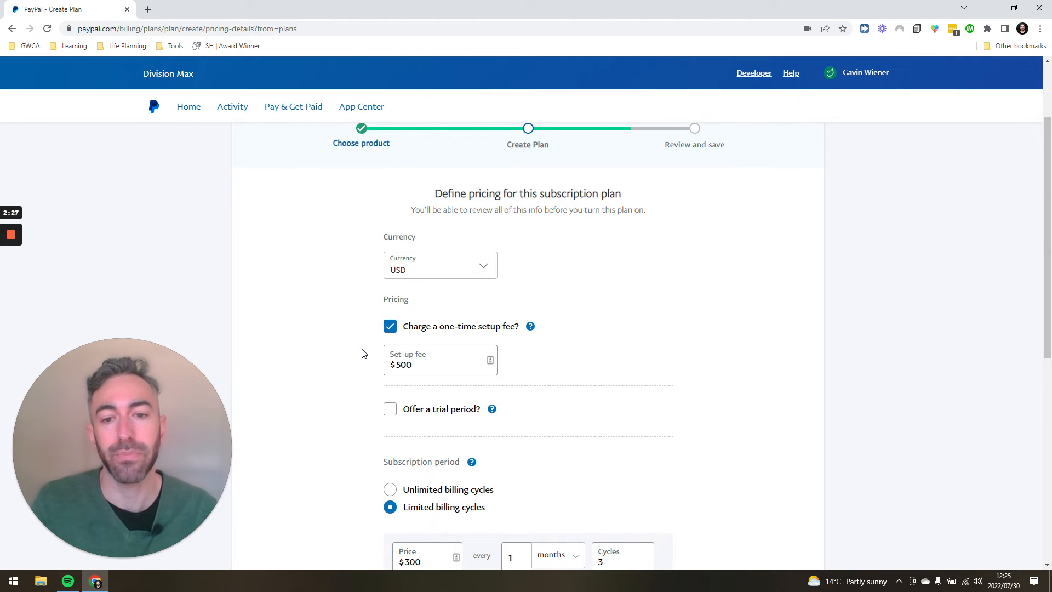
scroll(366, 356, down, 3)
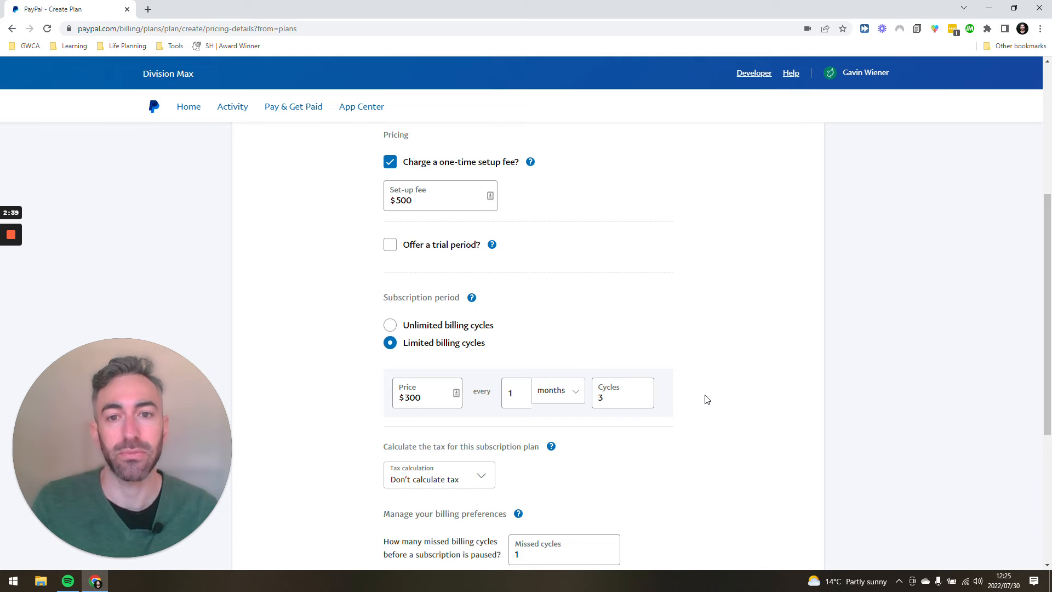
Offer a trial period priced at $0 with a billing interval of 2 weeks
click(388, 245)
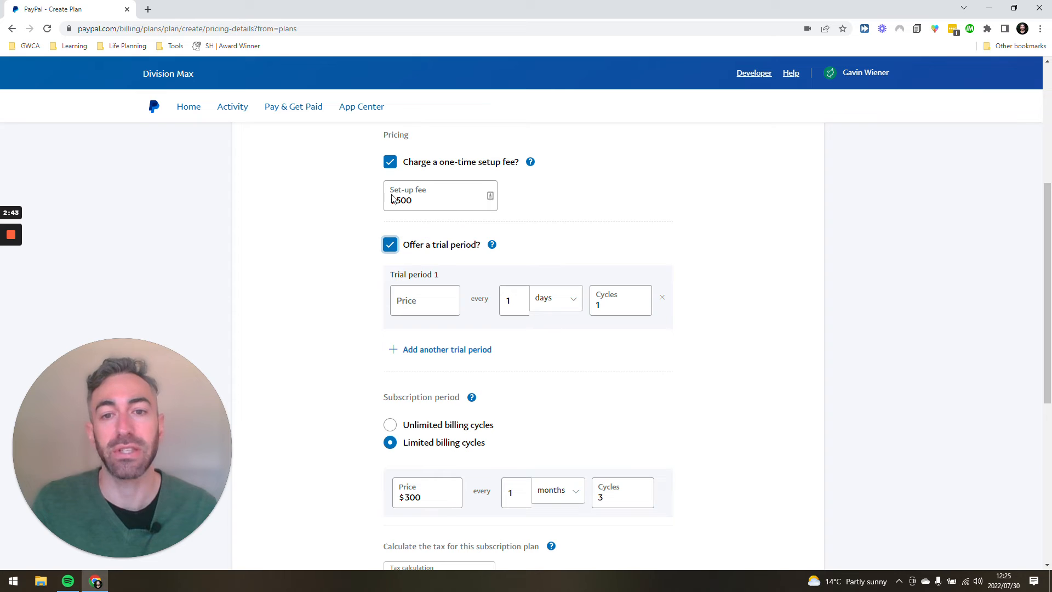
click(413, 298)
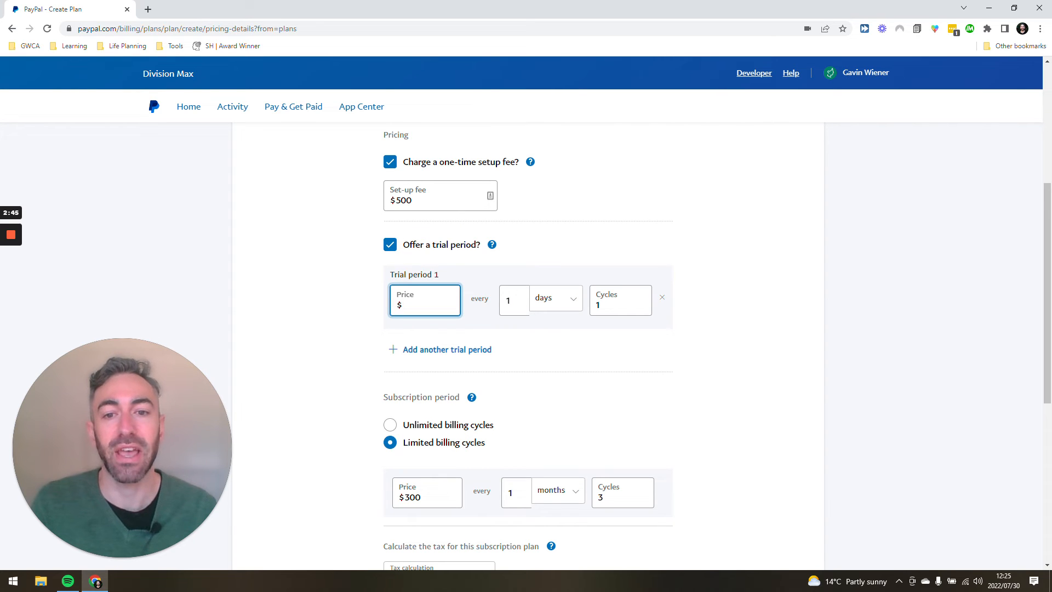
text(0)
click(537, 303)
click(554, 348)
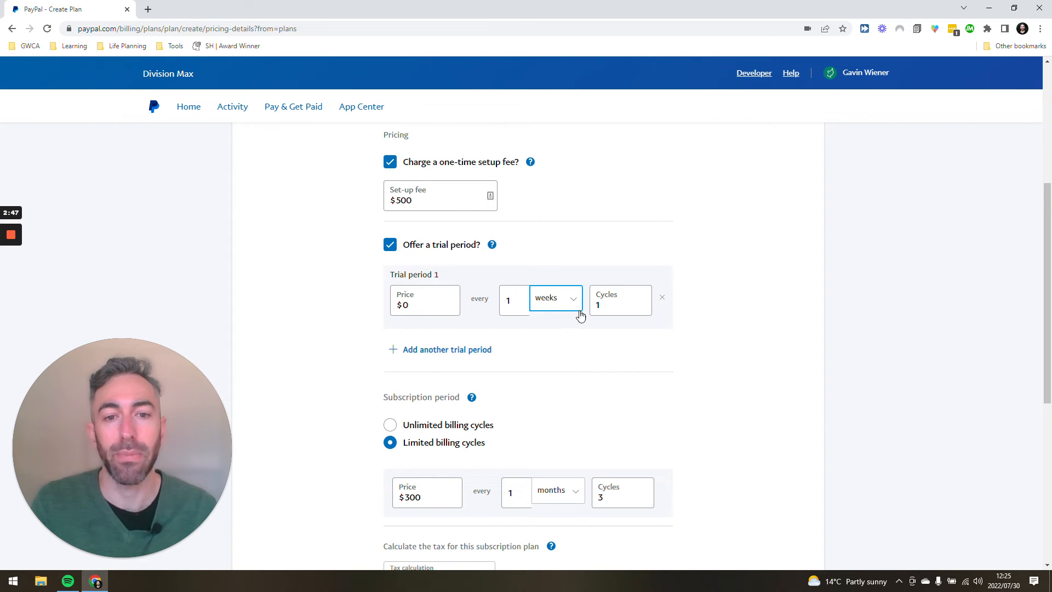
click(553, 308)
click(554, 370)
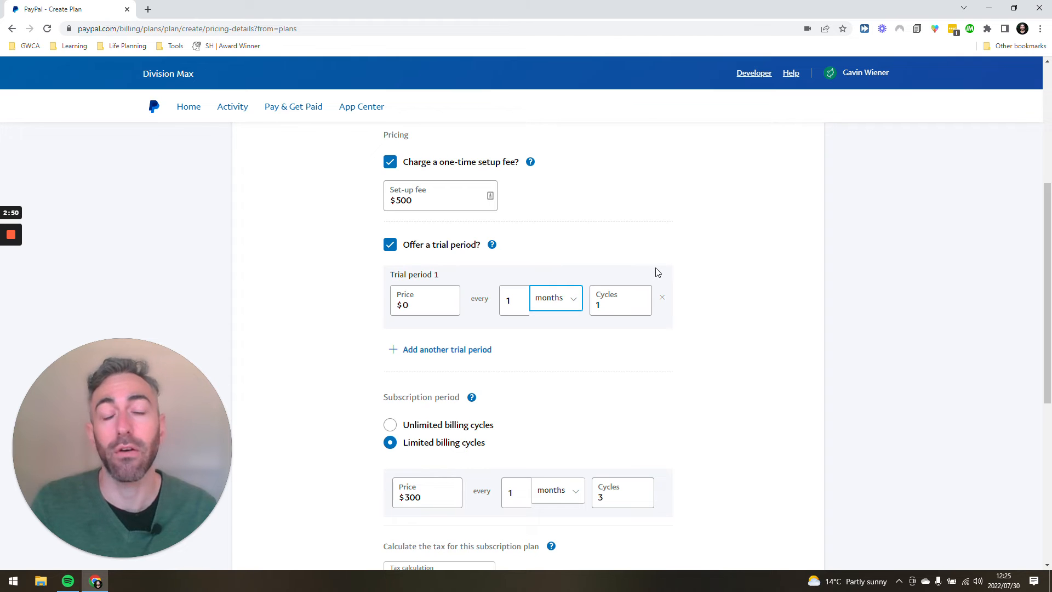
click(570, 308)
click(562, 349)
click(509, 300)
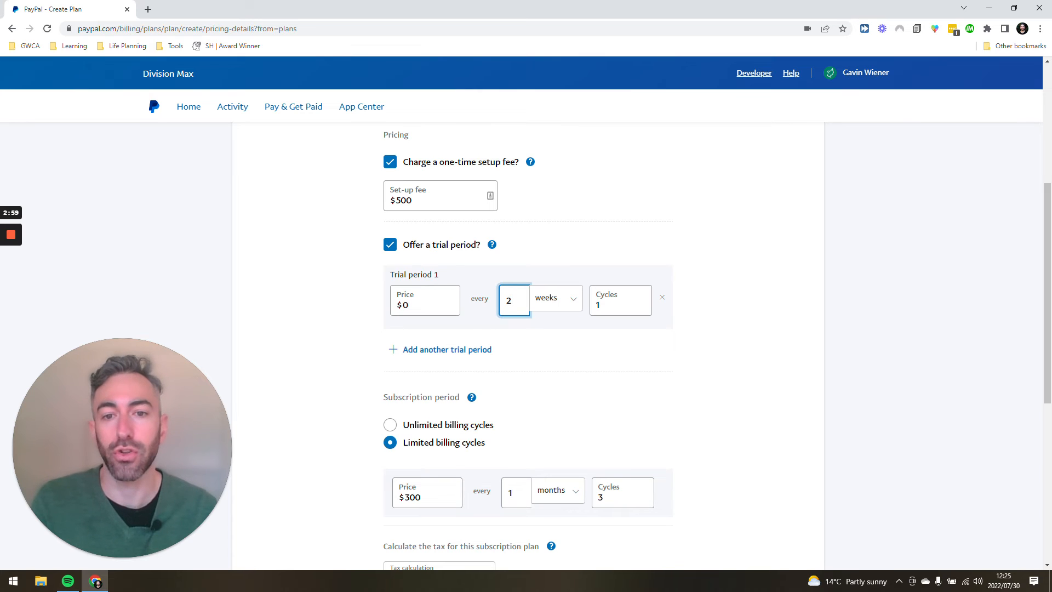
Set the trial period price to $500 and remove the one-time setup fee
double_click(406, 305)
text(500)
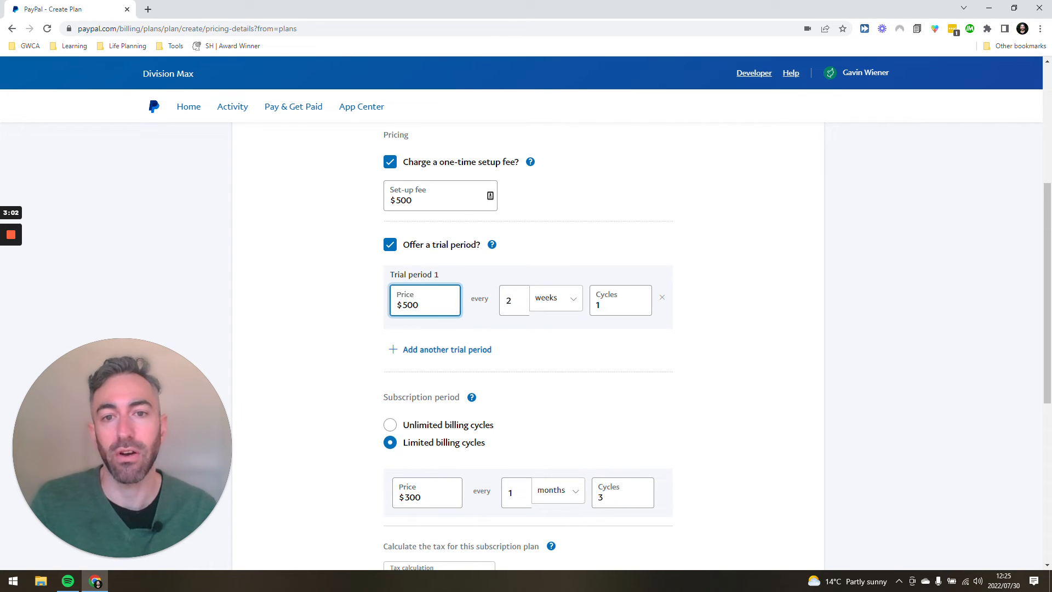
click(389, 163)
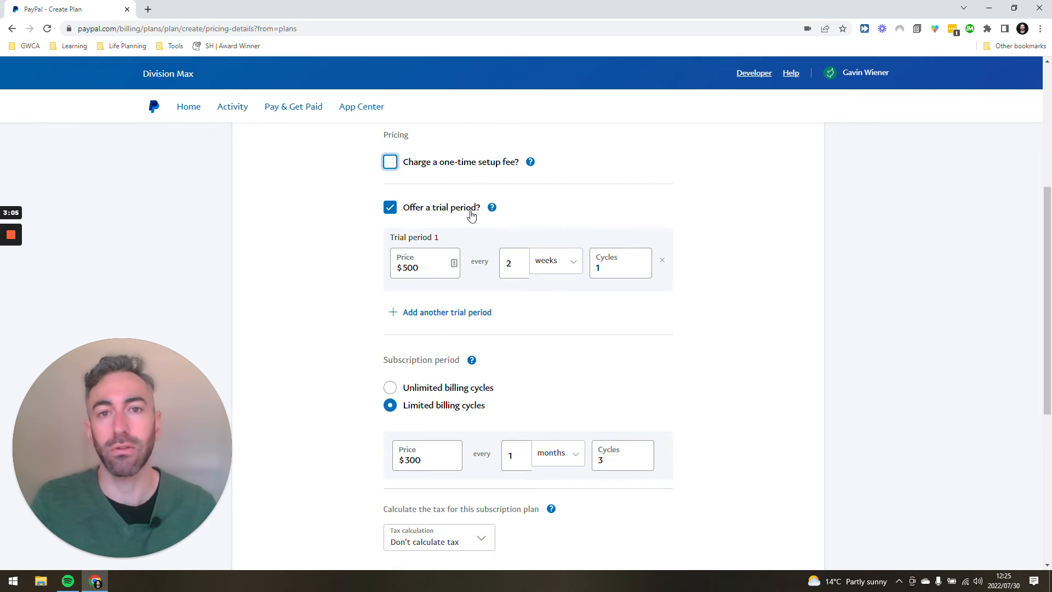
Accept the remaining pricing settings without further changes and turn the subscription plan on from its review page
scroll(425, 371, down, 5)
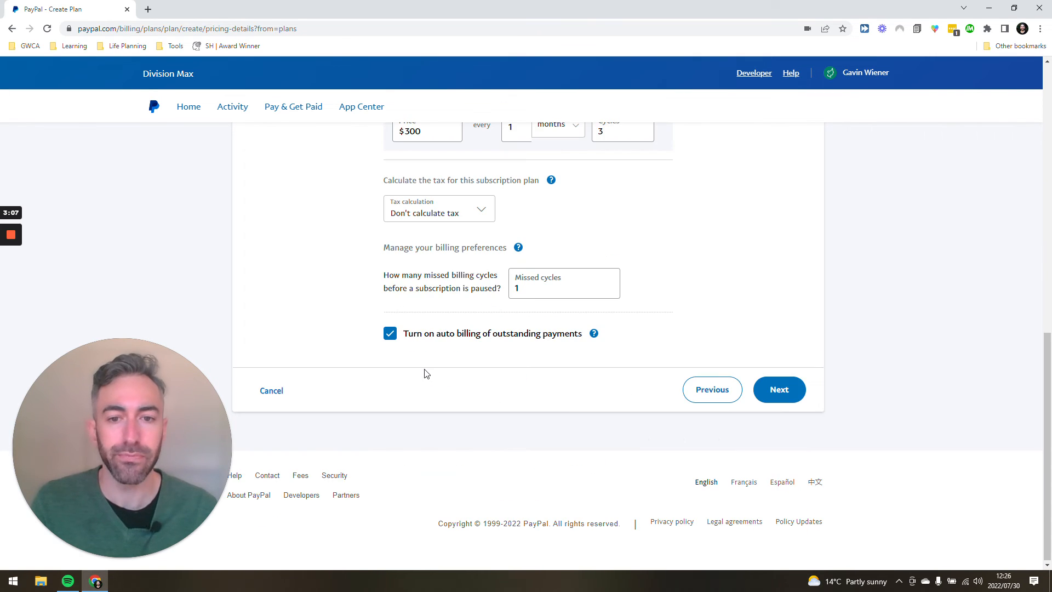
scroll(646, 411, up, 6)
scroll(637, 408, down, 6)
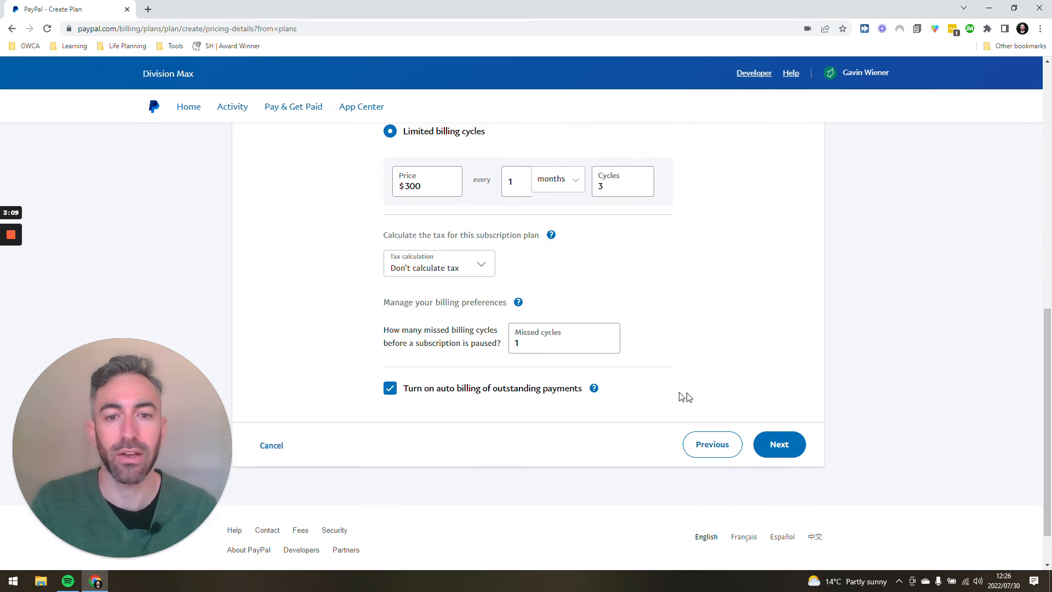
click(778, 444)
scroll(591, 338, down, 5)
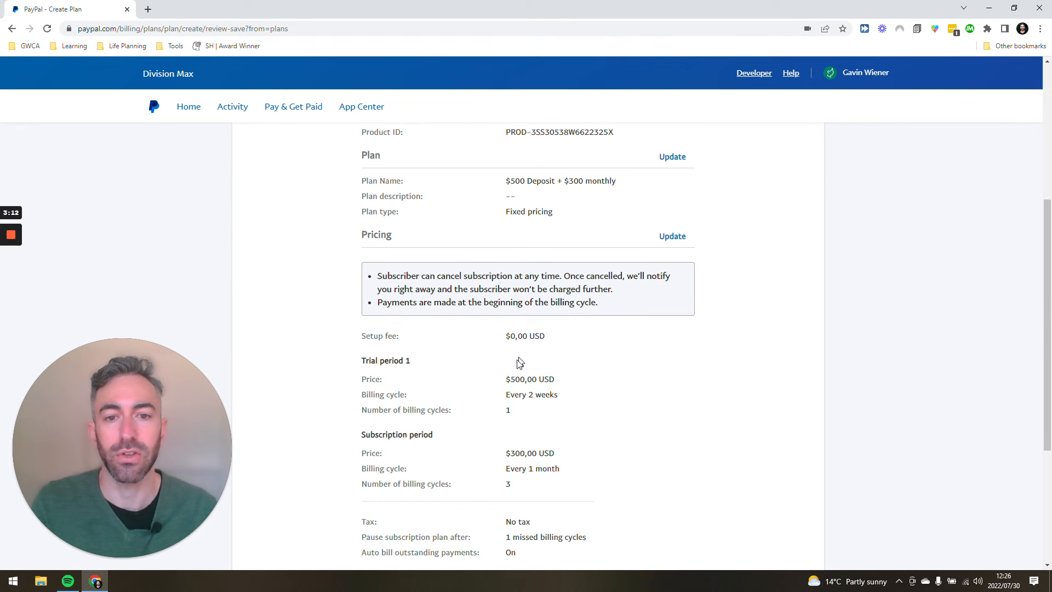
scroll(515, 355, down, 1)
scroll(509, 357, down, 3)
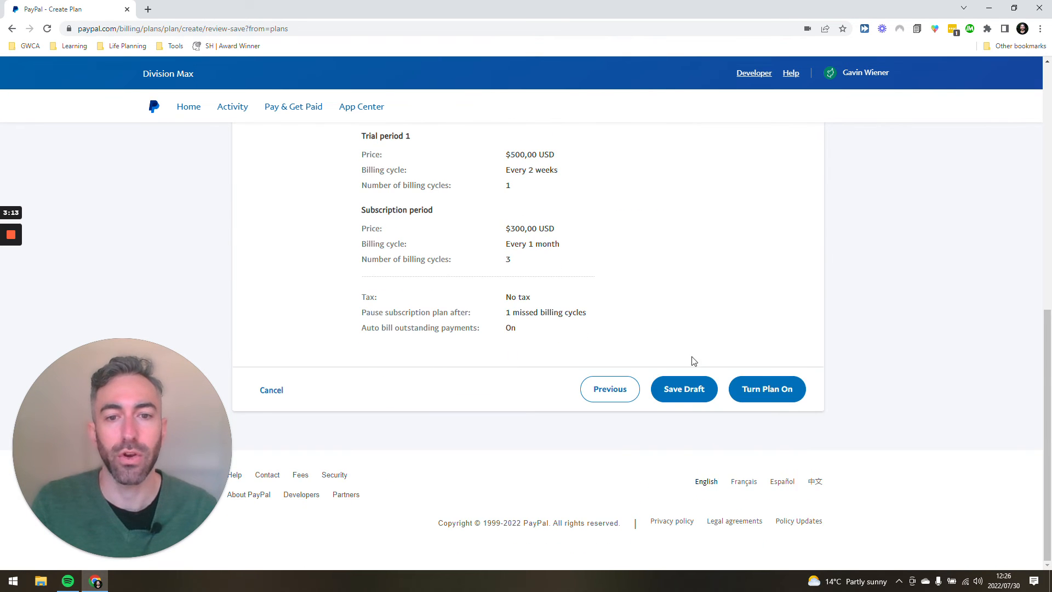
click(784, 391)
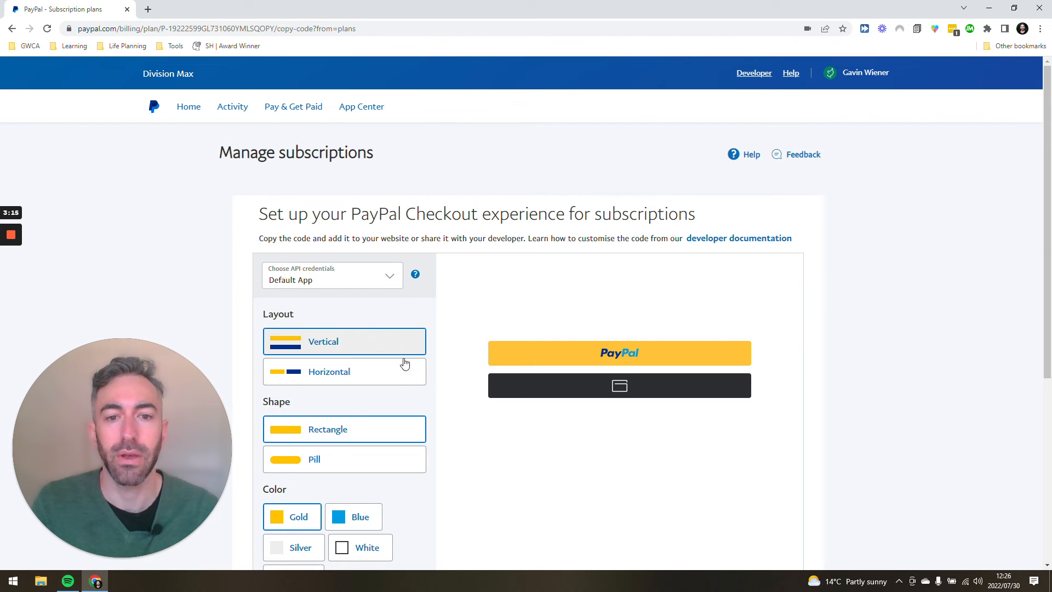
Postpone the PayPal Checkout button setup and return to the list of active subscription plans
scroll(383, 343, down, 5)
click(300, 380)
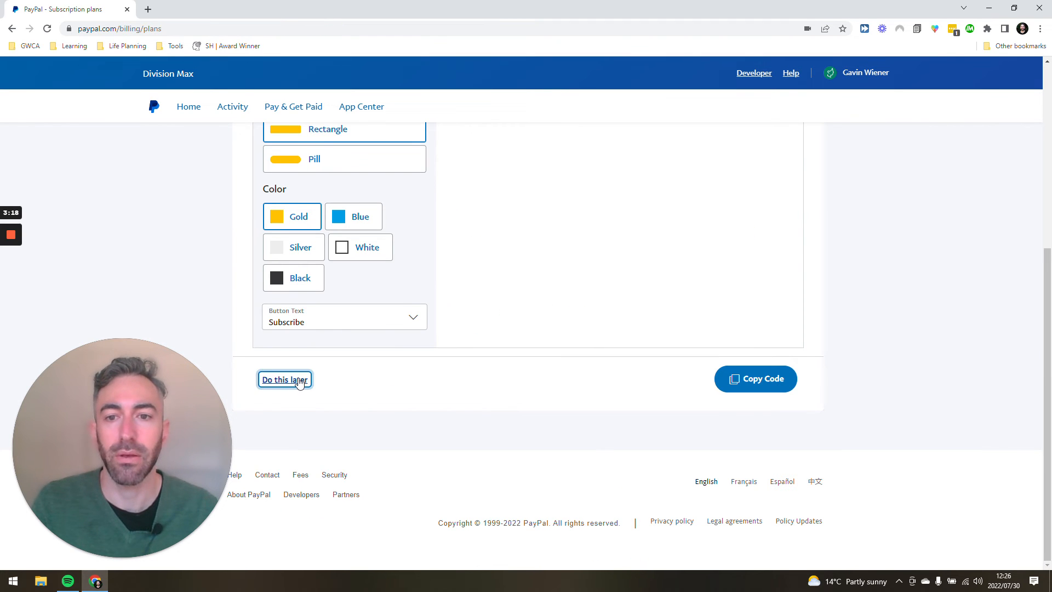
scroll(657, 329, down, 2)
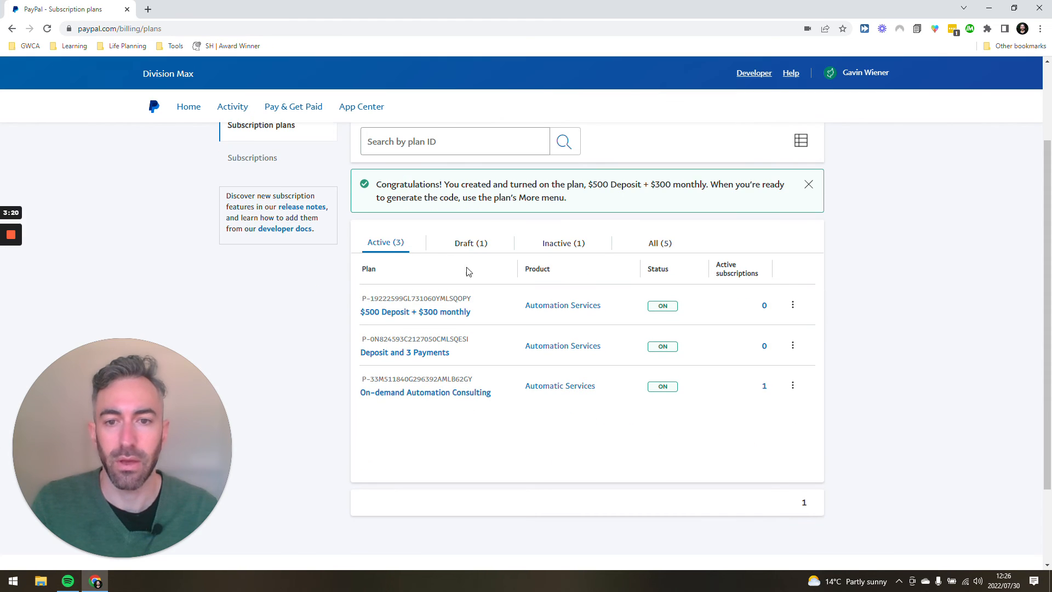
Copy the share link of the "$500 Deposit + $300 monthly" plan and open it in an incognito window
click(792, 304)
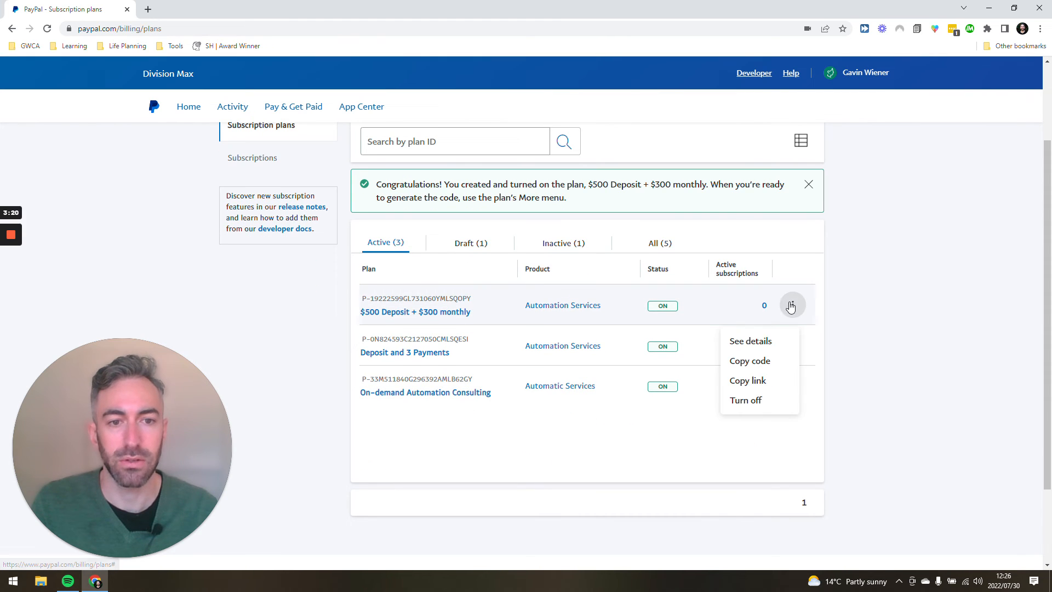
click(751, 380)
triple_click(459, 324)
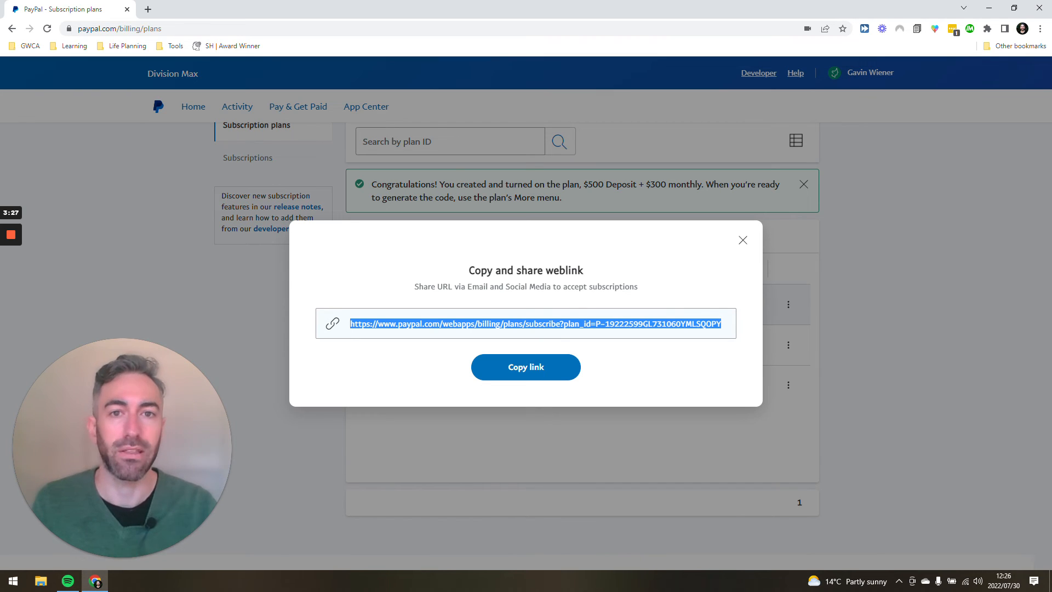
key(ctrl+shift+n)
key(ctrl+v)
key(Return)
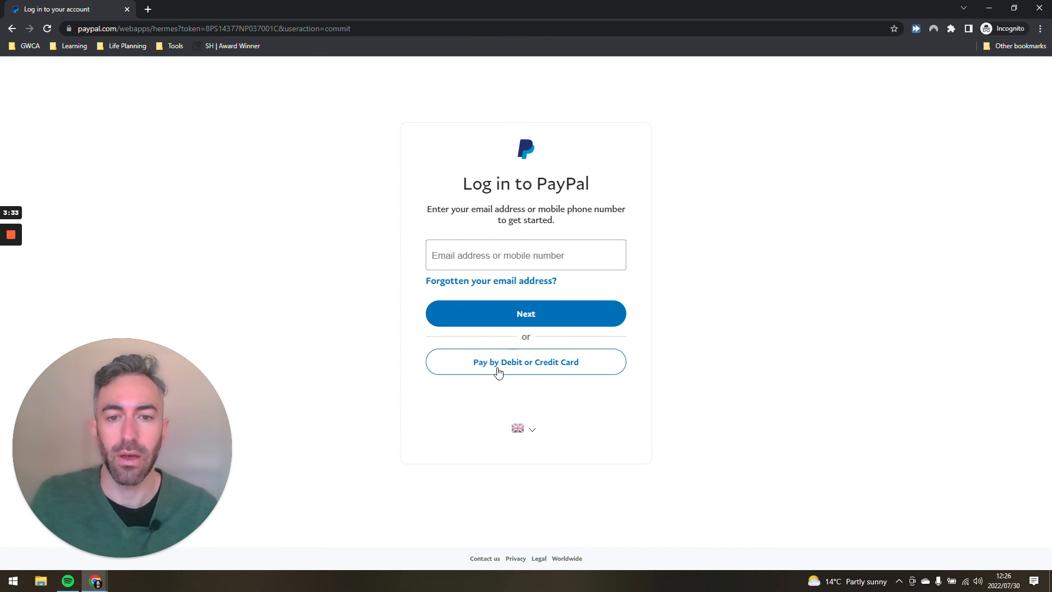
Choose to pay by debit or credit card and continue to payment as a guest with an email address
click(498, 373)
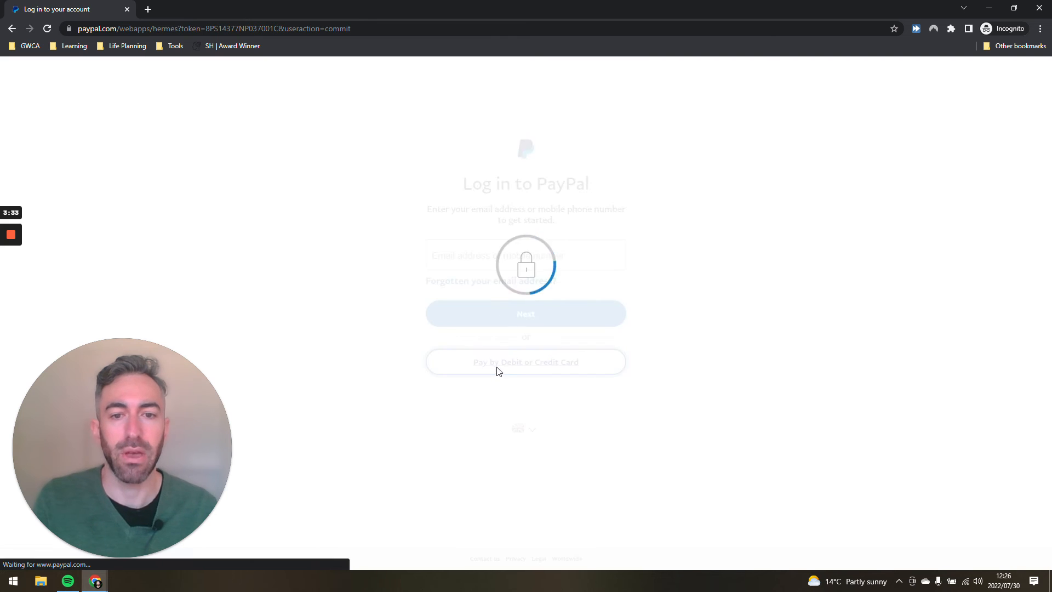
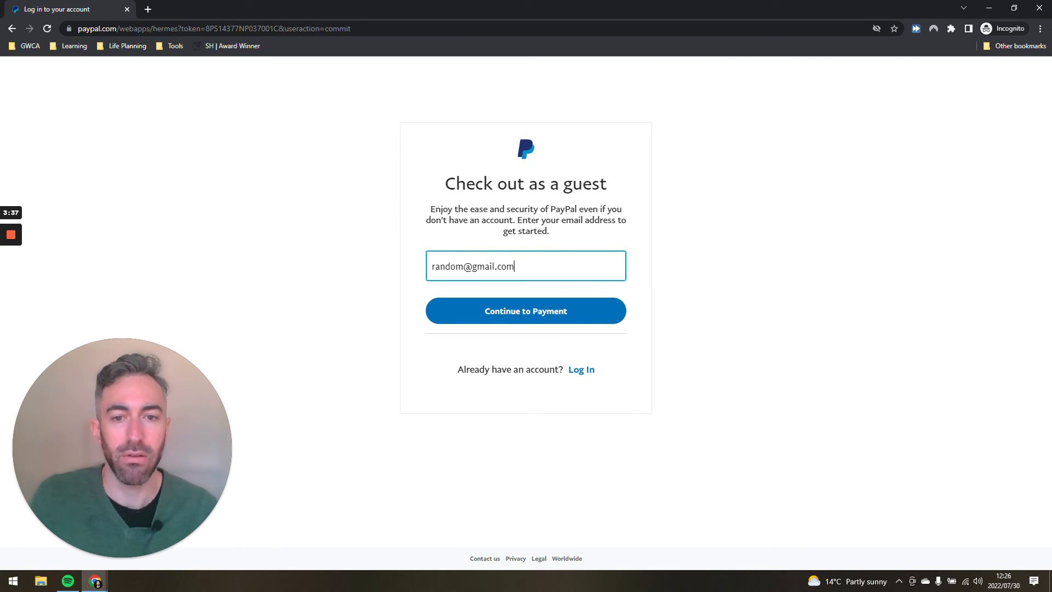
click(553, 318)
click(509, 366)
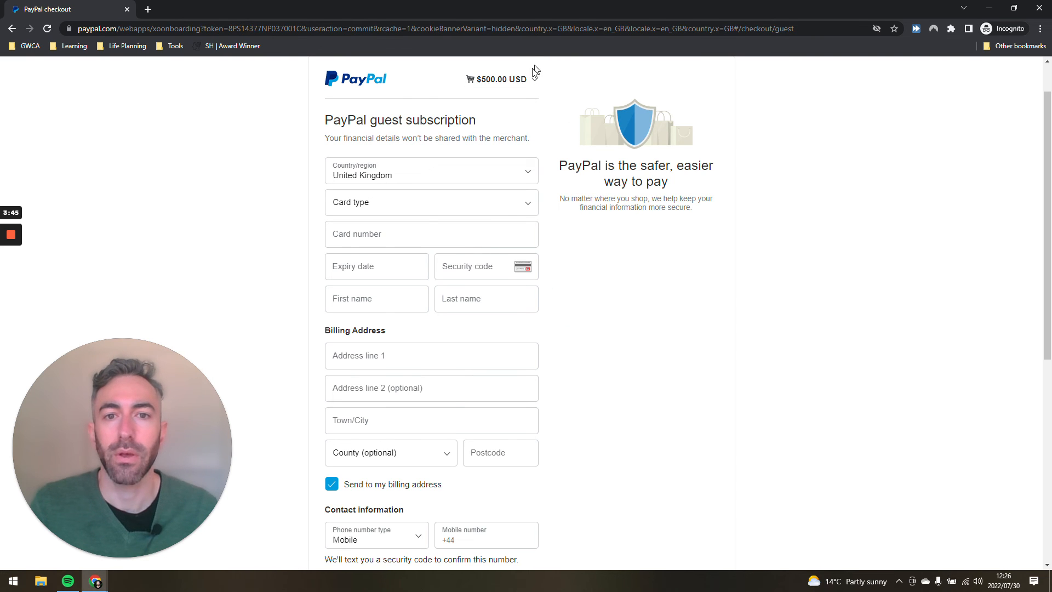
Expand the checkout's cart summary and examine the subscription's payment schedule, start date and total due
click(529, 82)
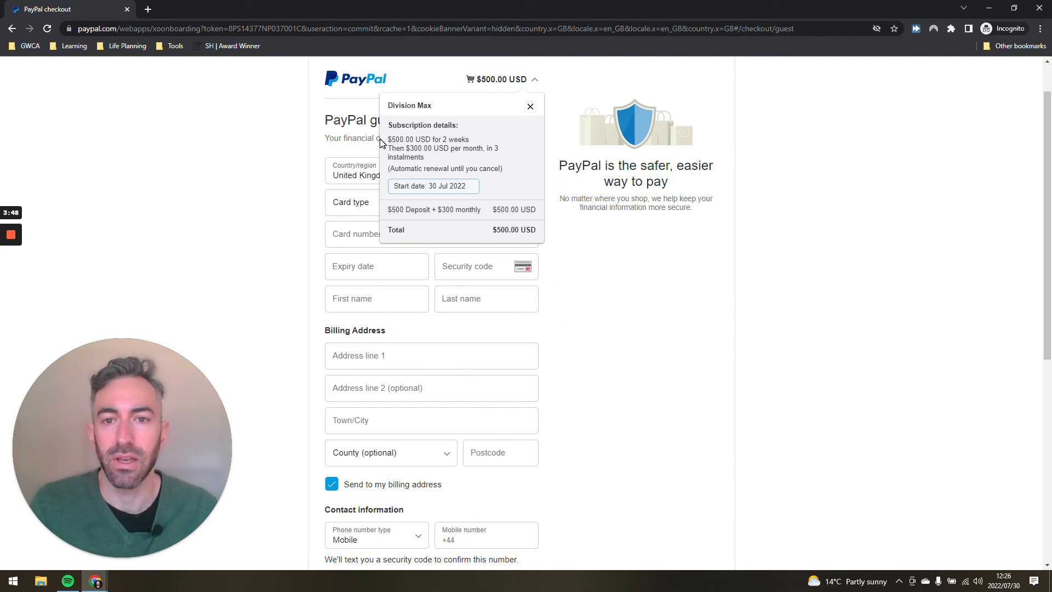
drag(388, 139, 486, 145)
drag(388, 148, 509, 156)
click(485, 154)
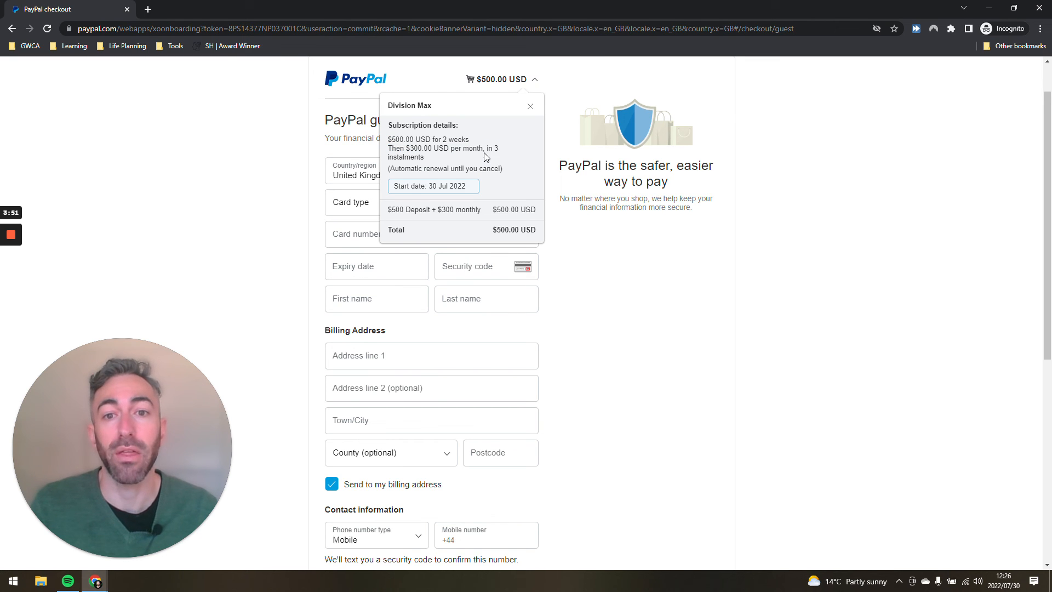
drag(394, 185, 470, 190)
click(470, 192)
drag(494, 230, 542, 234)
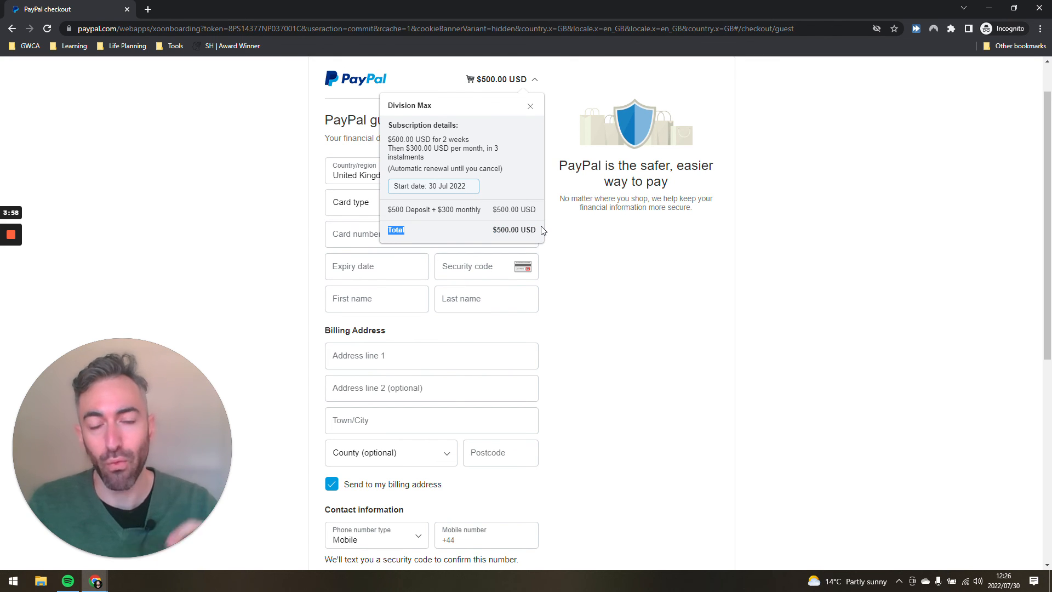